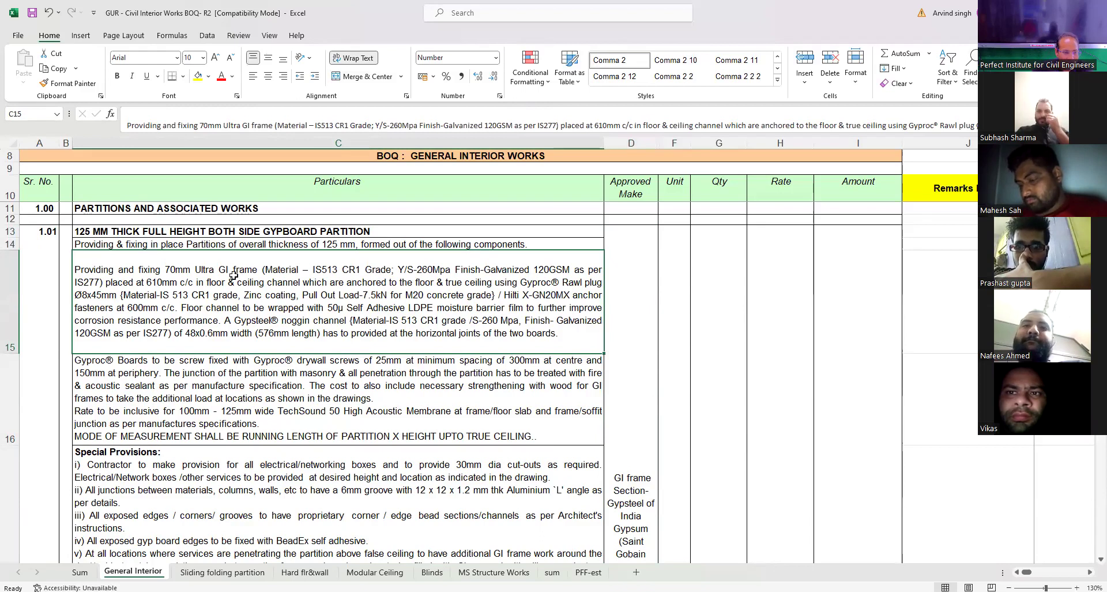
Review the 125 mm thick full-height gypboard partition item 1.01, including its special provisions and floor-wise quantities, against the First Skin item below
left_click(130, 233)
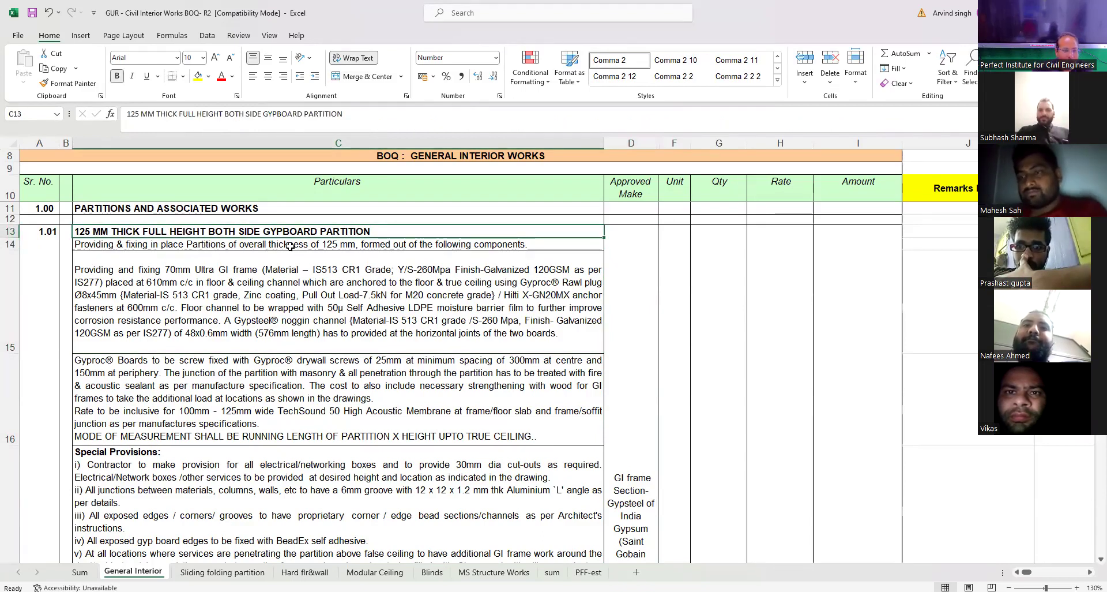
scroll(432, 324, "down", 2)
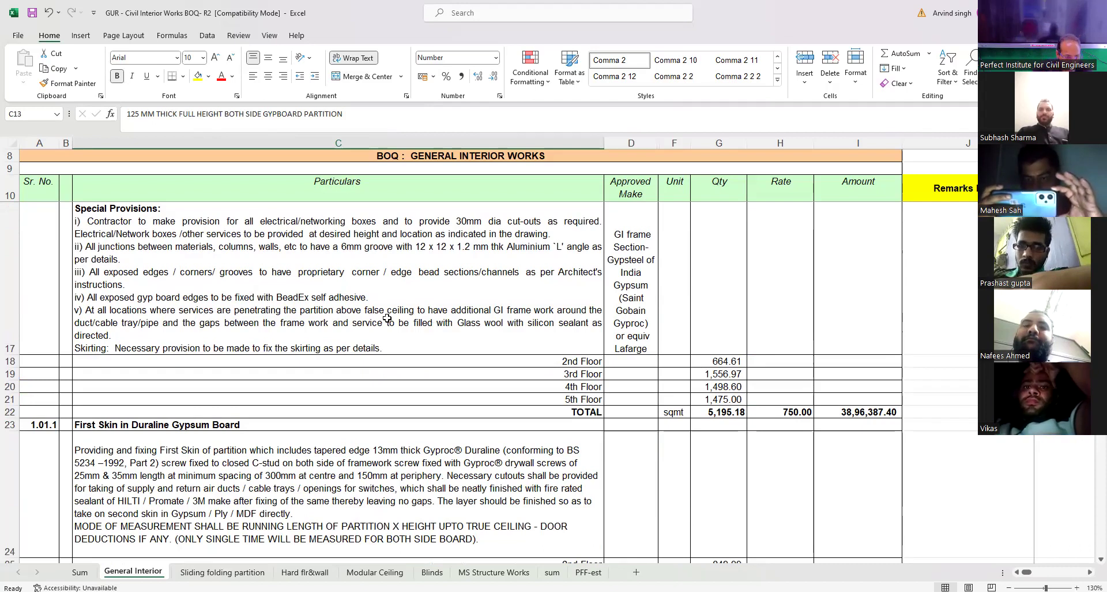
left_click(291, 423)
scroll(193, 291, "down", 1)
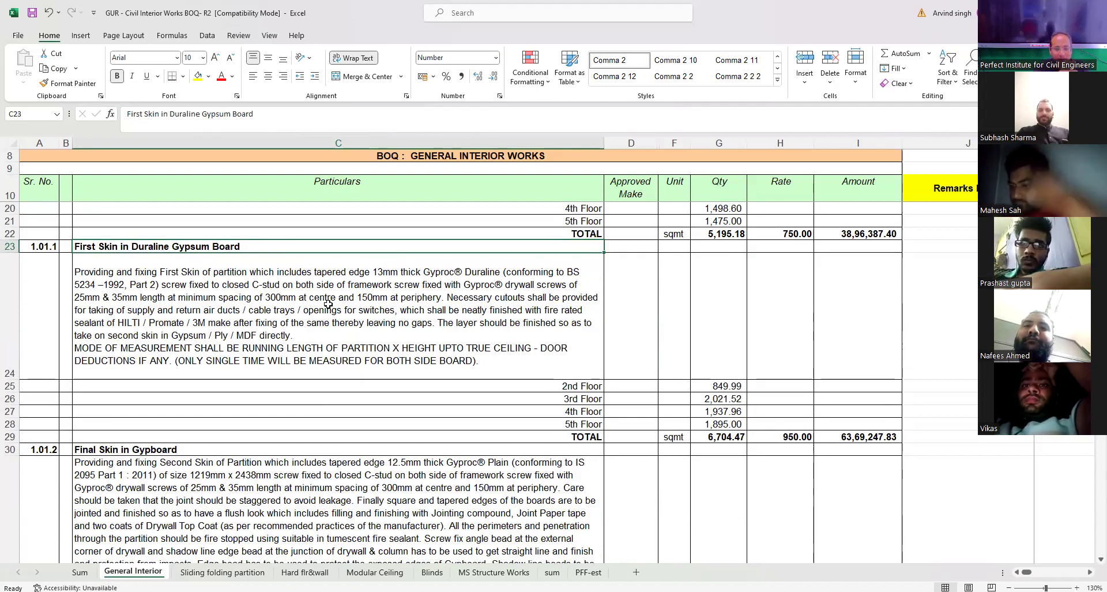
scroll(333, 307, "up", 1)
scroll(375, 310, "down", 4)
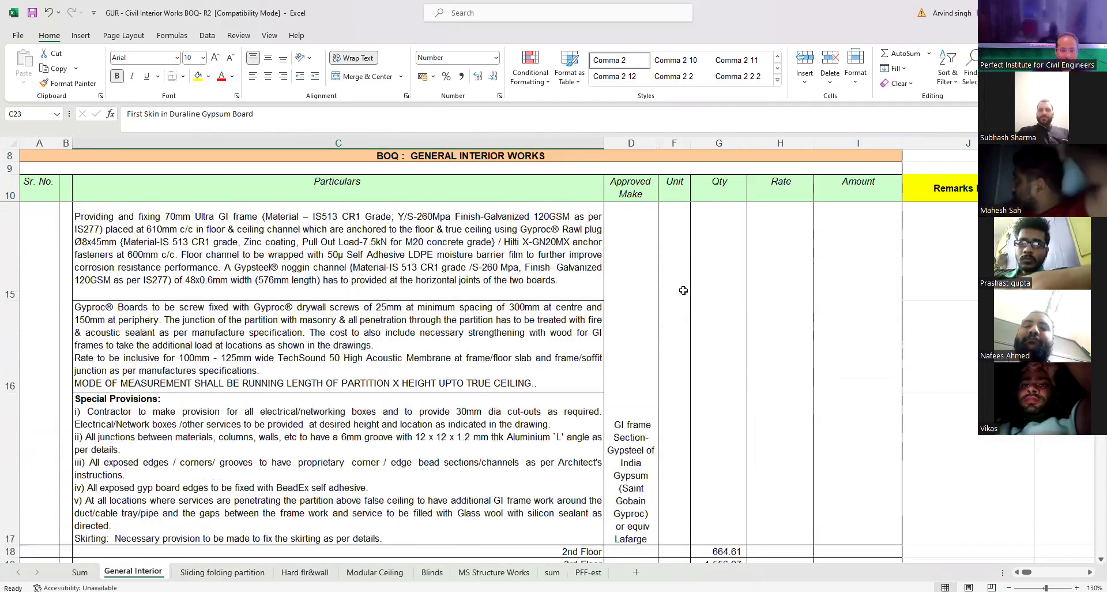
scroll(711, 287, "up", 3)
scroll(711, 287, "up", 1)
scroll(731, 333, "down", 1)
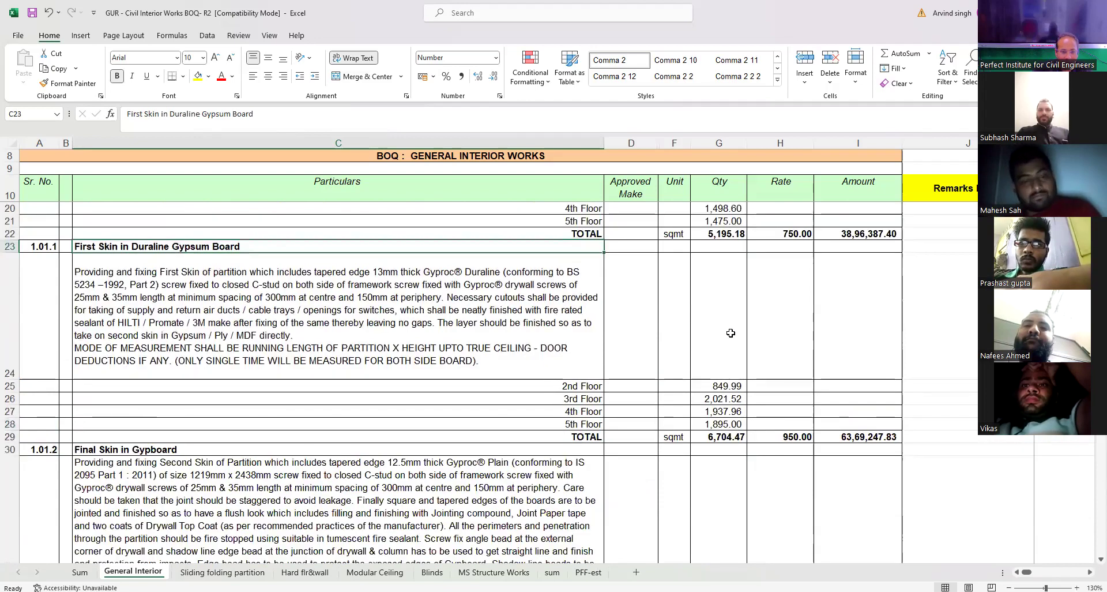
scroll(731, 333, "up", 1)
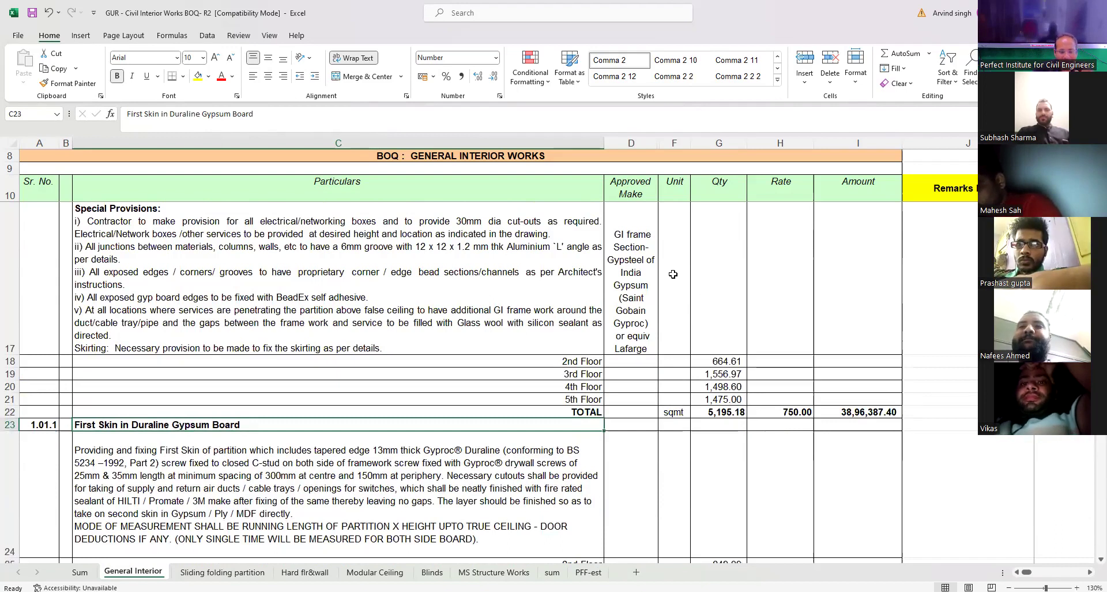
scroll(673, 274, "down", 1)
Compare the First Skin in Duraline Gypsum Board specification with the GI frame specification of partition item 1.01
left_click(573, 312)
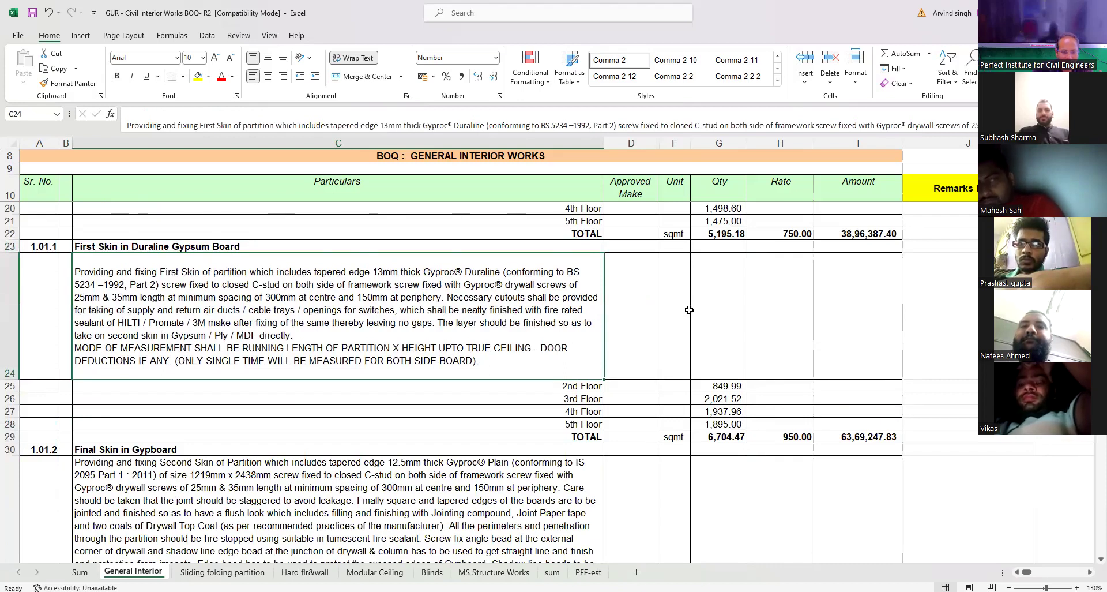
scroll(689, 310, "up", 1)
scroll(686, 310, "down", 2)
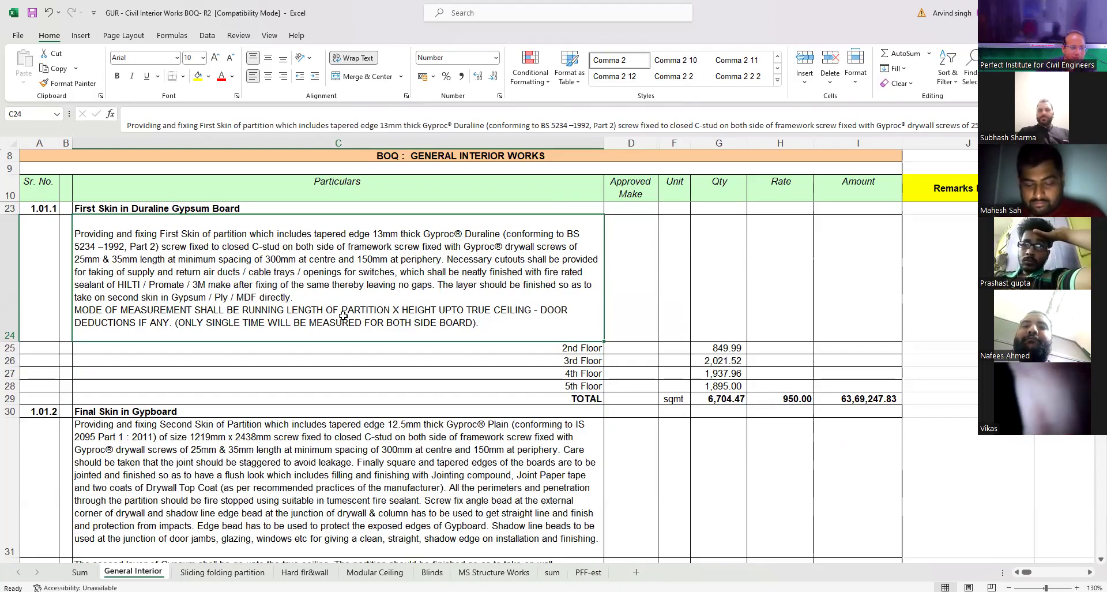
scroll(418, 334, "up", 3)
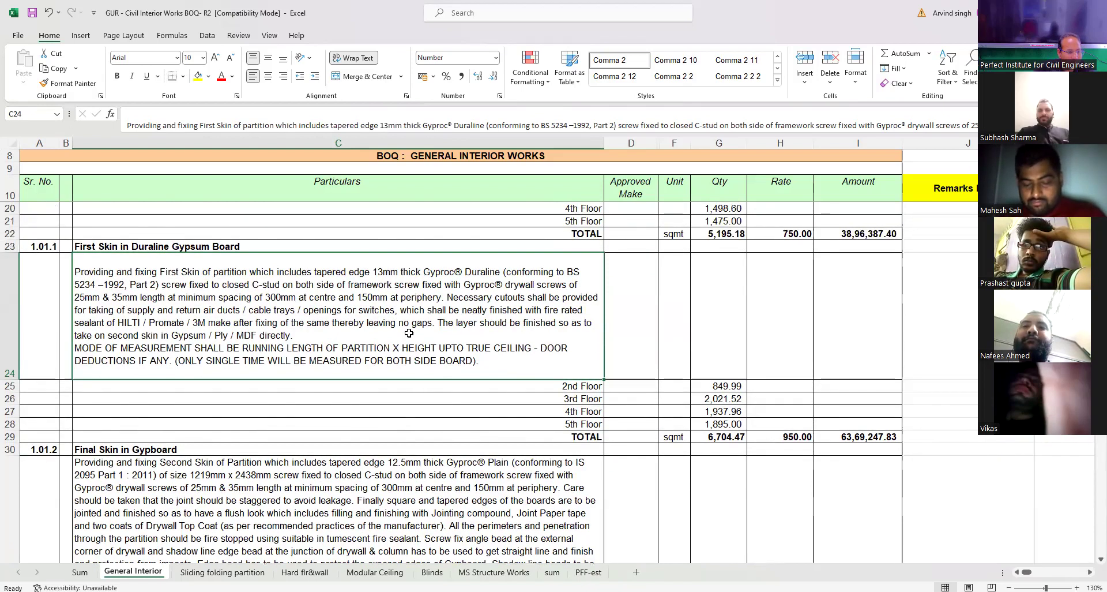
scroll(408, 333, "up", 1)
scroll(409, 332, "up", 2)
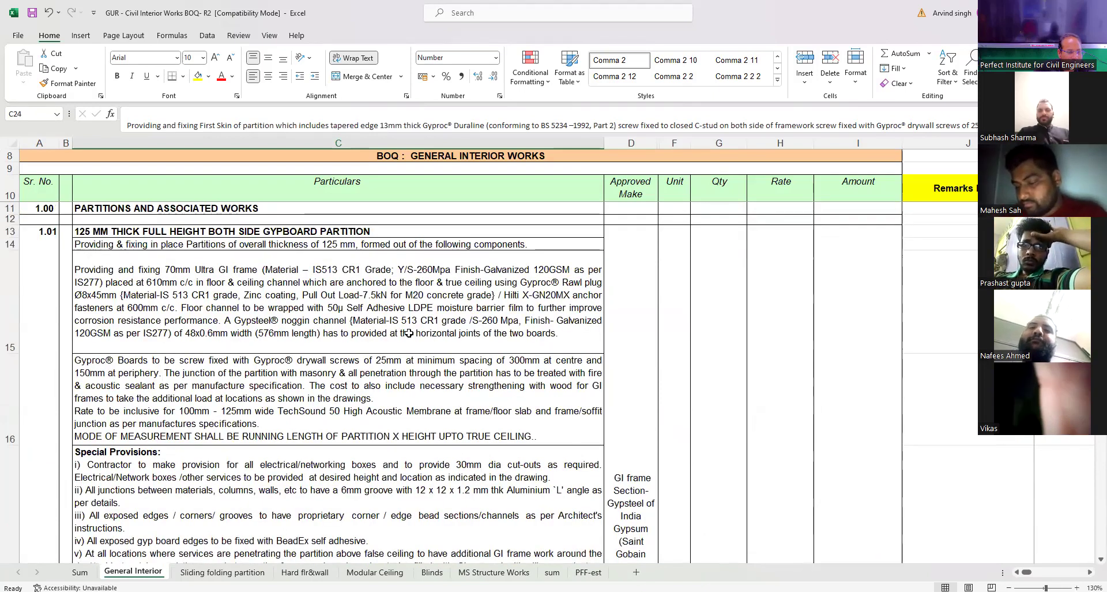
scroll(408, 332, "down", 1)
scroll(409, 333, "down", 2)
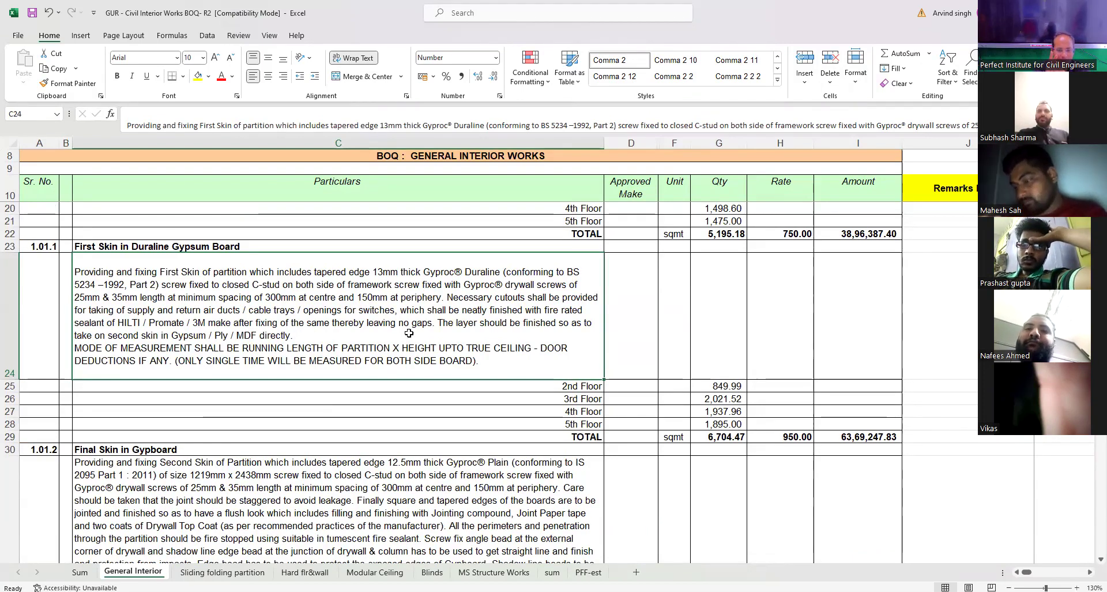
scroll(402, 333, "up", 2)
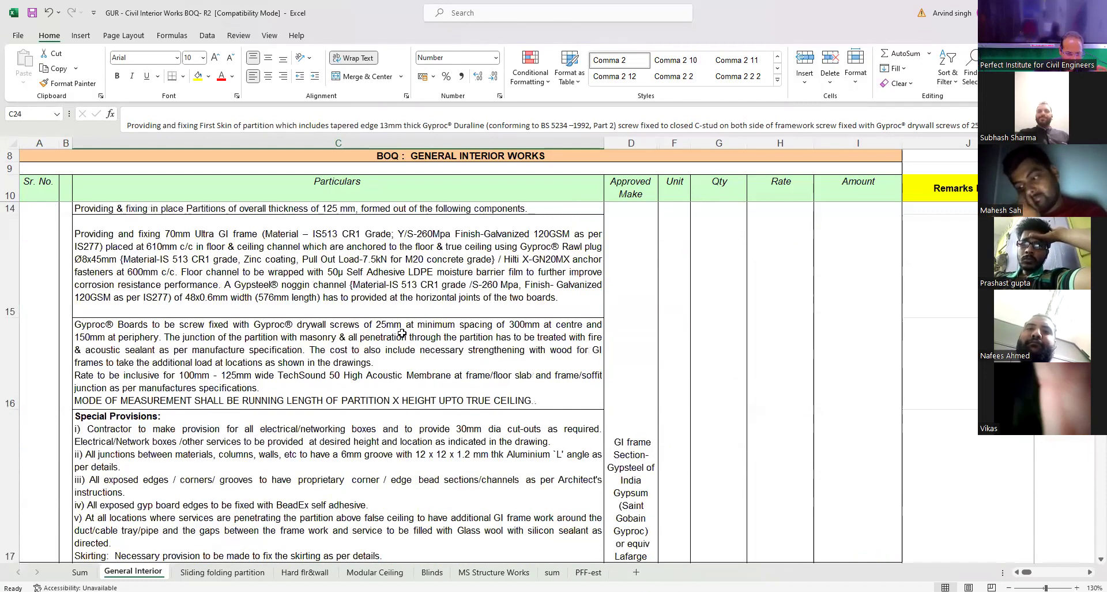
scroll(346, 330, "up", 1)
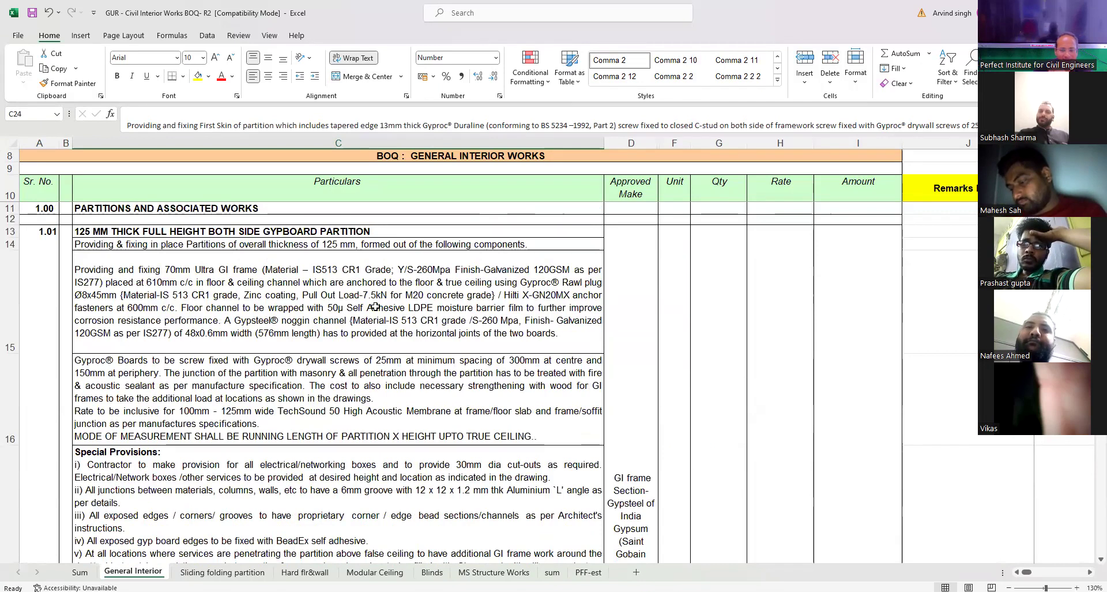
scroll(433, 307, "down", 1)
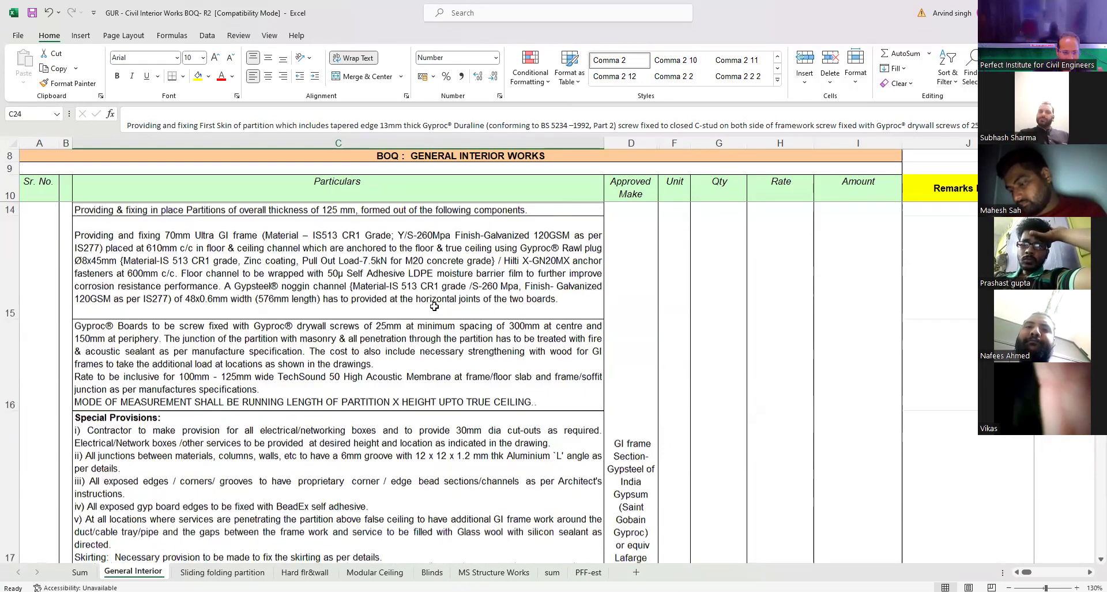
scroll(434, 306, "down", 2)
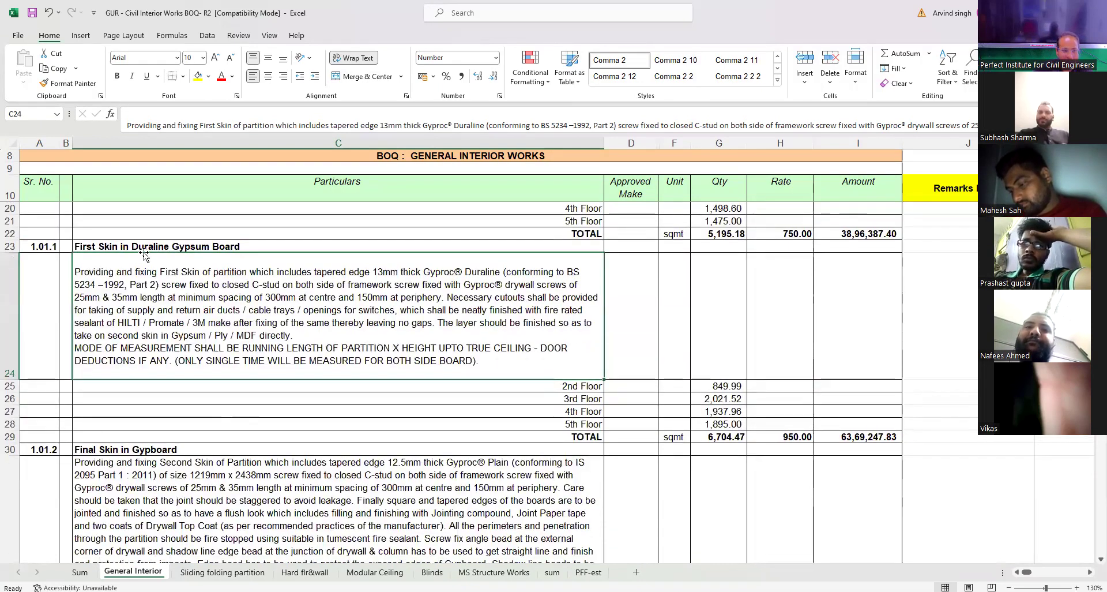
Examine the First Skin in Duraline Gypsum Board item 1.01.1, its mode of measurement and its floor-wise quantities
left_click(180, 247)
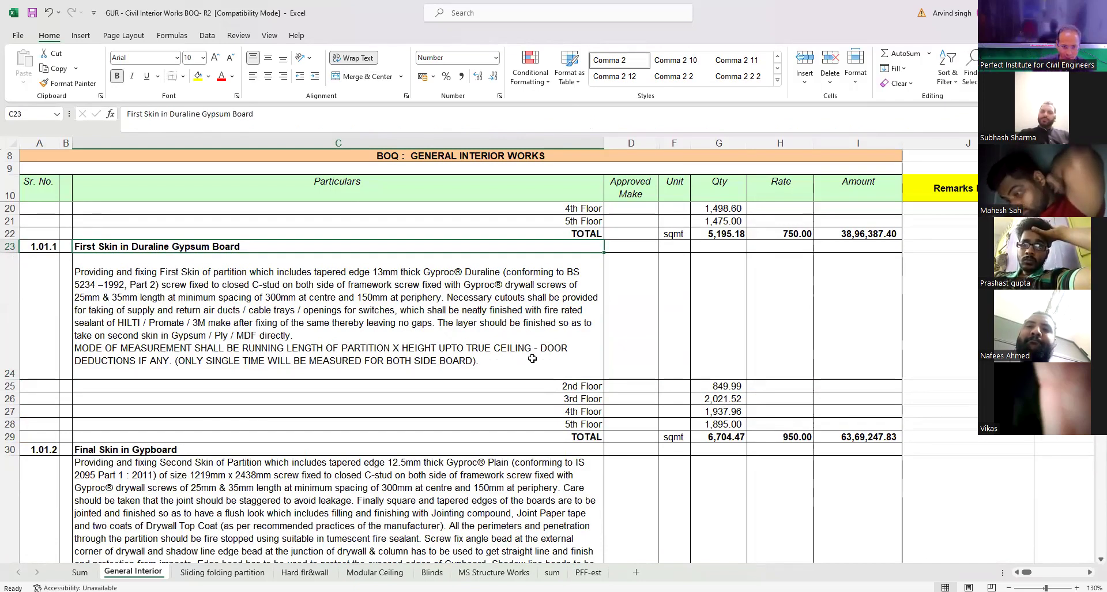
scroll(697, 414, "up", 1)
scroll(704, 375, "down", 1)
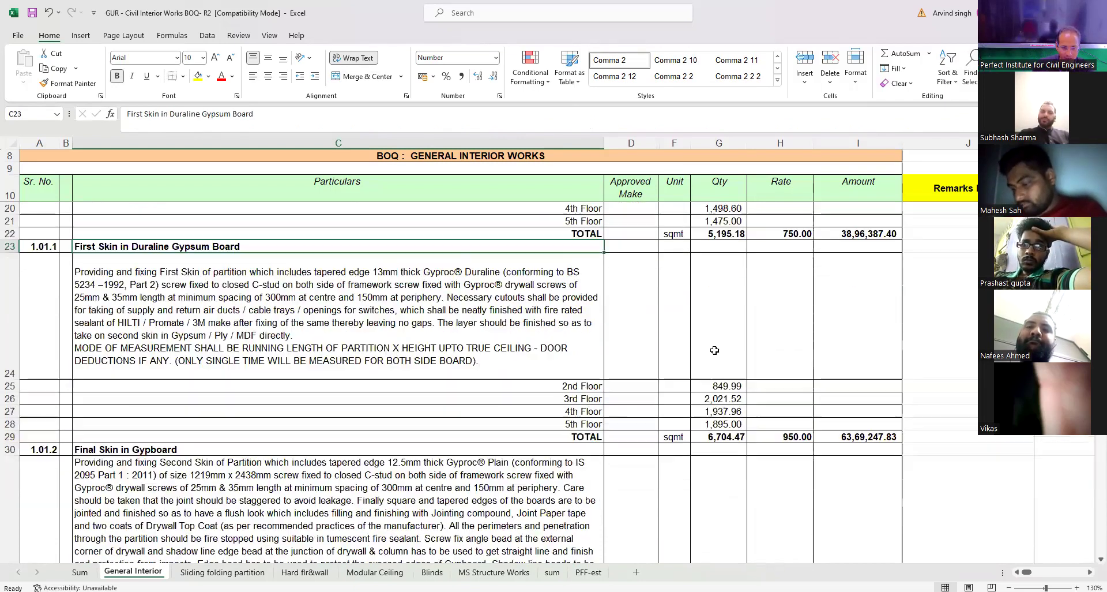
scroll(717, 340, "up", 1)
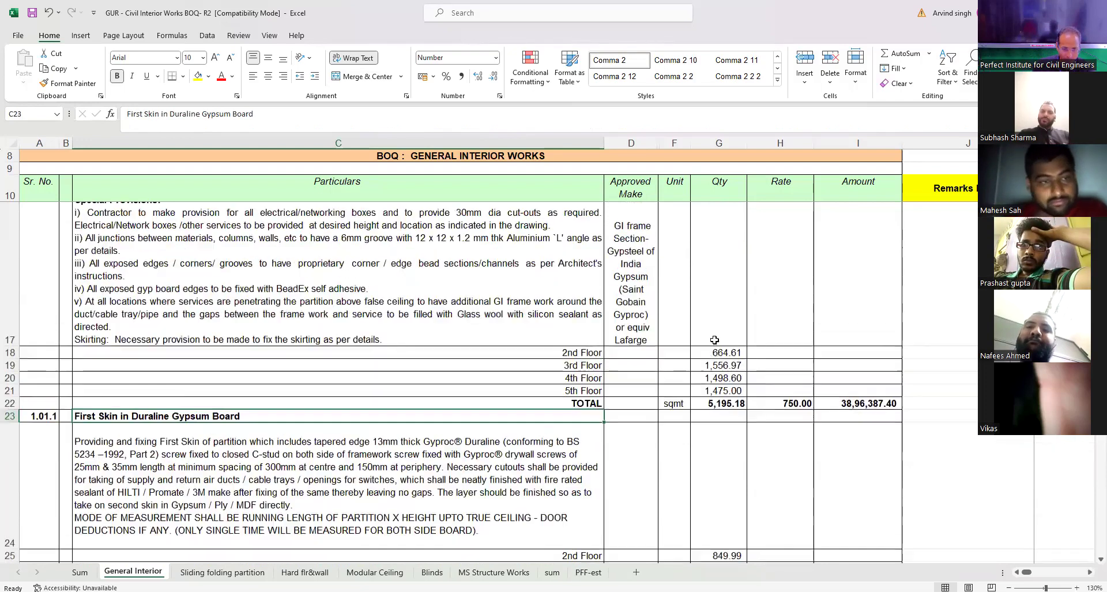
scroll(718, 434, "down", 1)
scroll(425, 334, "down", 1)
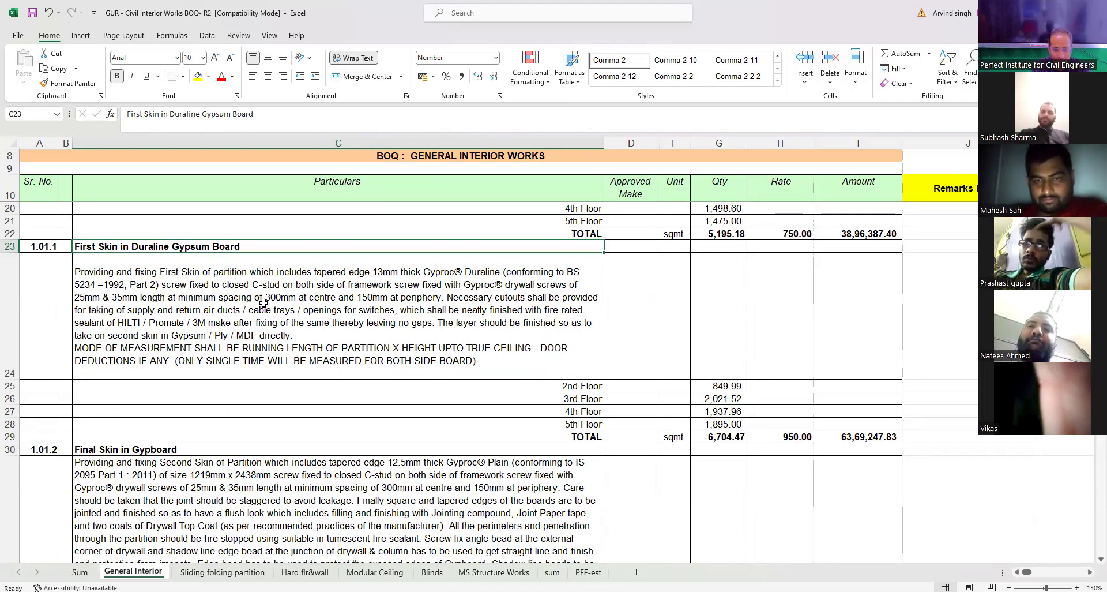
scroll(243, 369, "down", 1)
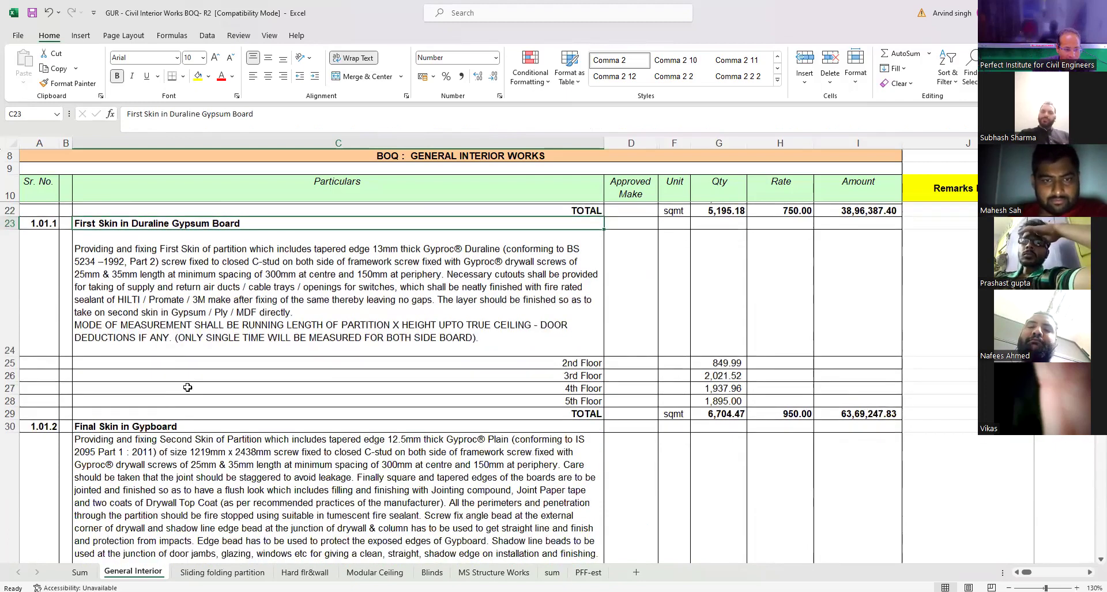
Read the Final Skin in Gypboard specification 1.01.2 and select the quantity cells spanning the first and final skin items
left_click(227, 435)
scroll(227, 434, "down", 1)
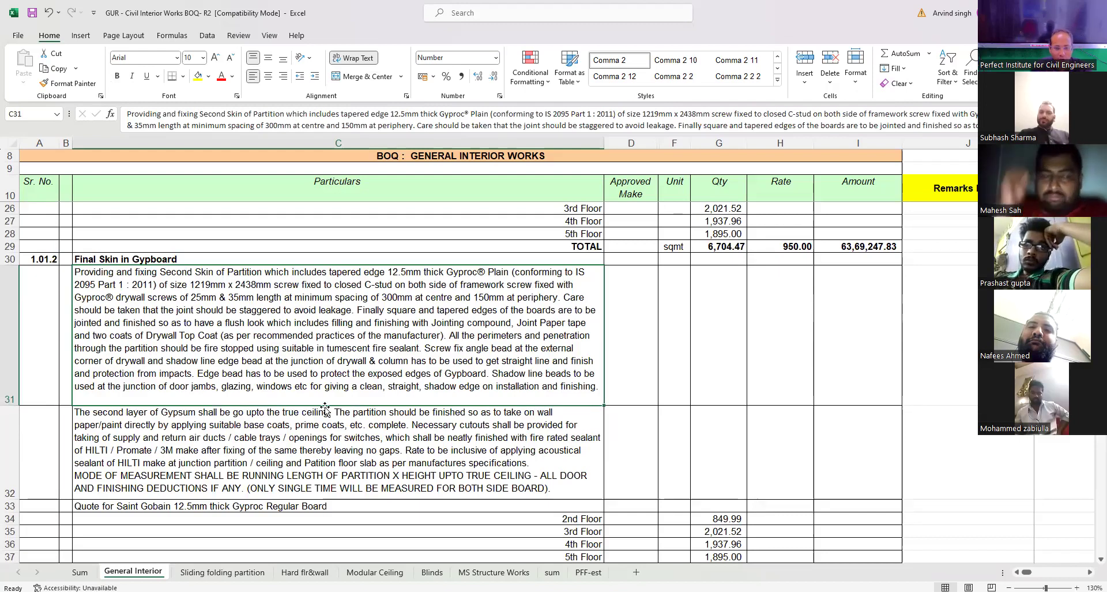
scroll(576, 433, "up", 1)
left_click_drag(722, 349, 735, 553)
scroll(738, 516, "down", 1)
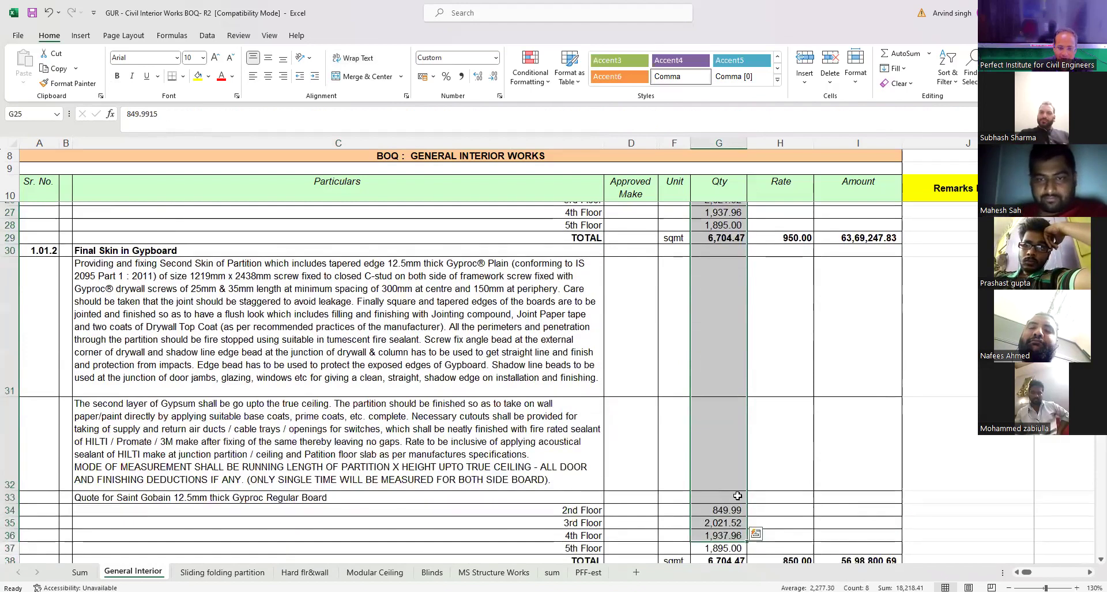
left_click(182, 296)
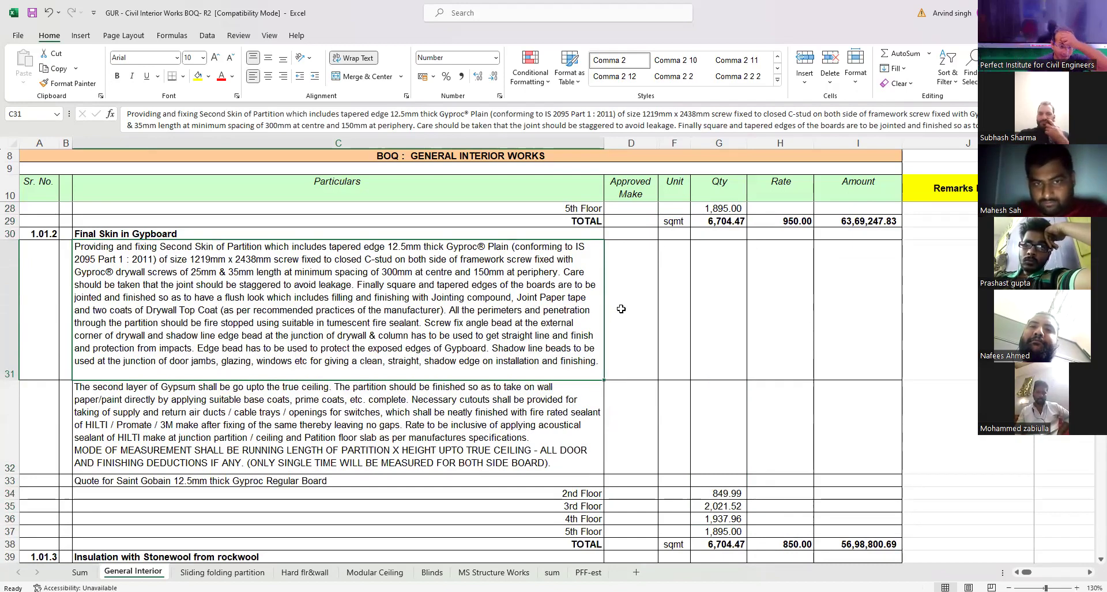
Compare the board specifications of the first skin (1.01.1) and the final skin (1.01.2)
scroll(622, 309, "up", 3)
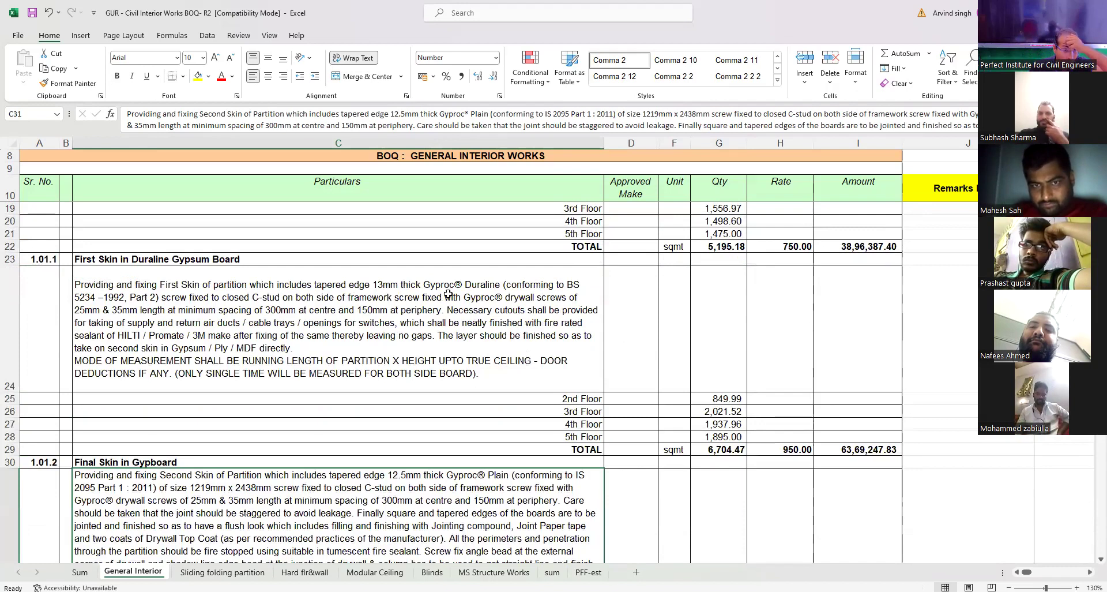
left_click(437, 304)
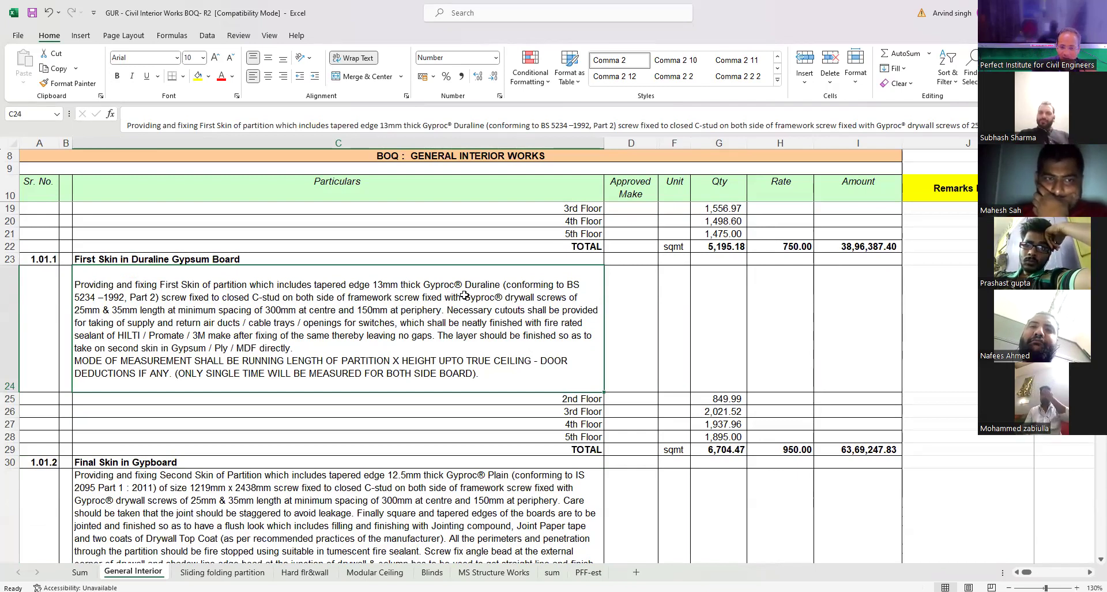
scroll(465, 296, "down", 1)
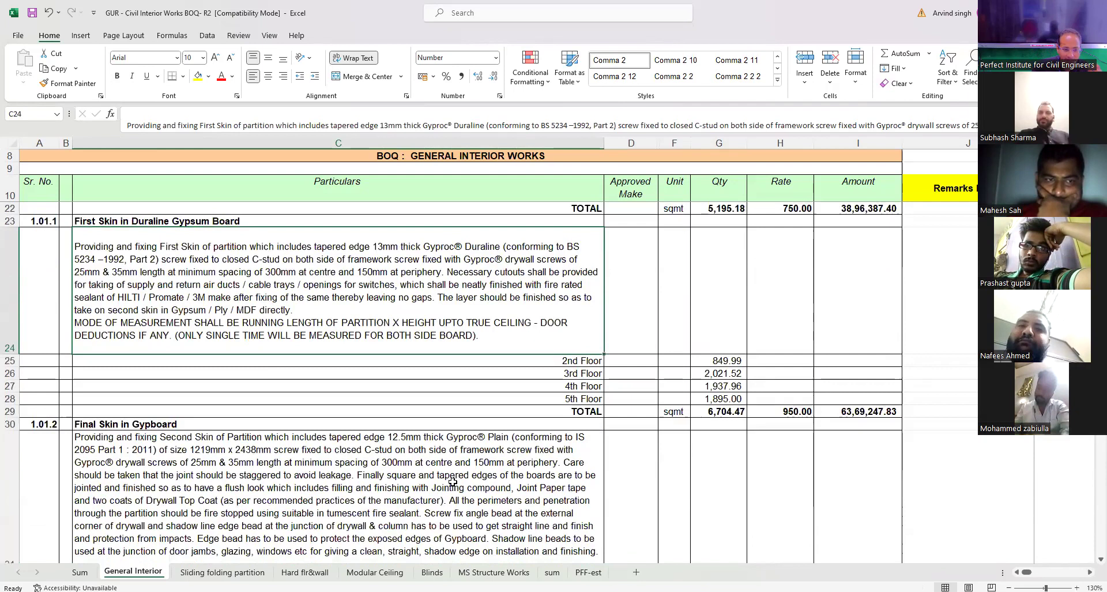
left_click(453, 482)
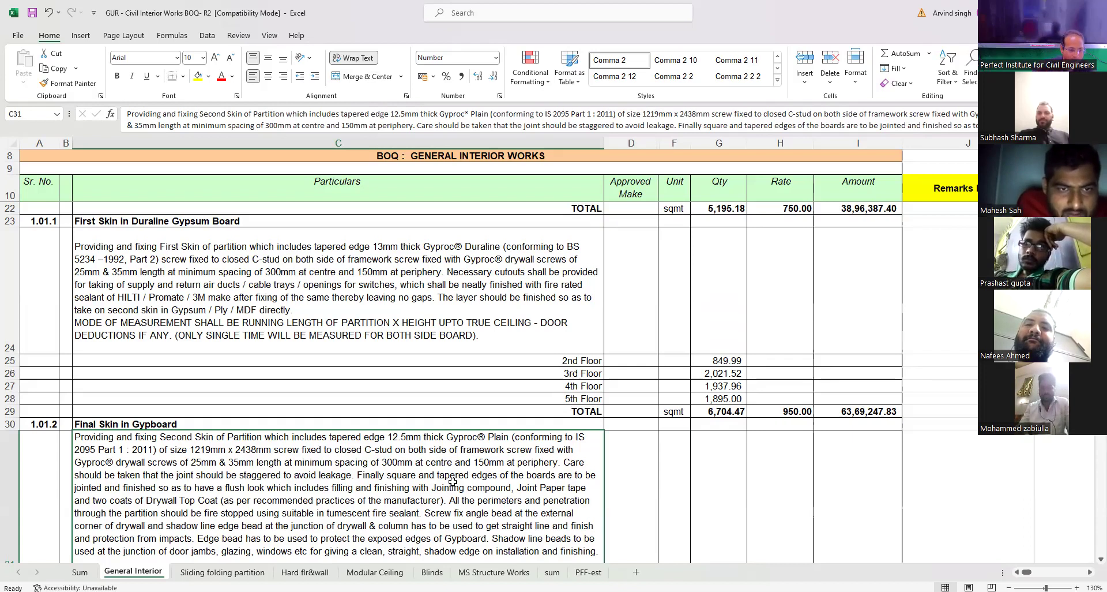
Examine the Insulation with Stonewool from rockwool item 1.01.3 and its floor-wise quantities
scroll(452, 481, "down", 5)
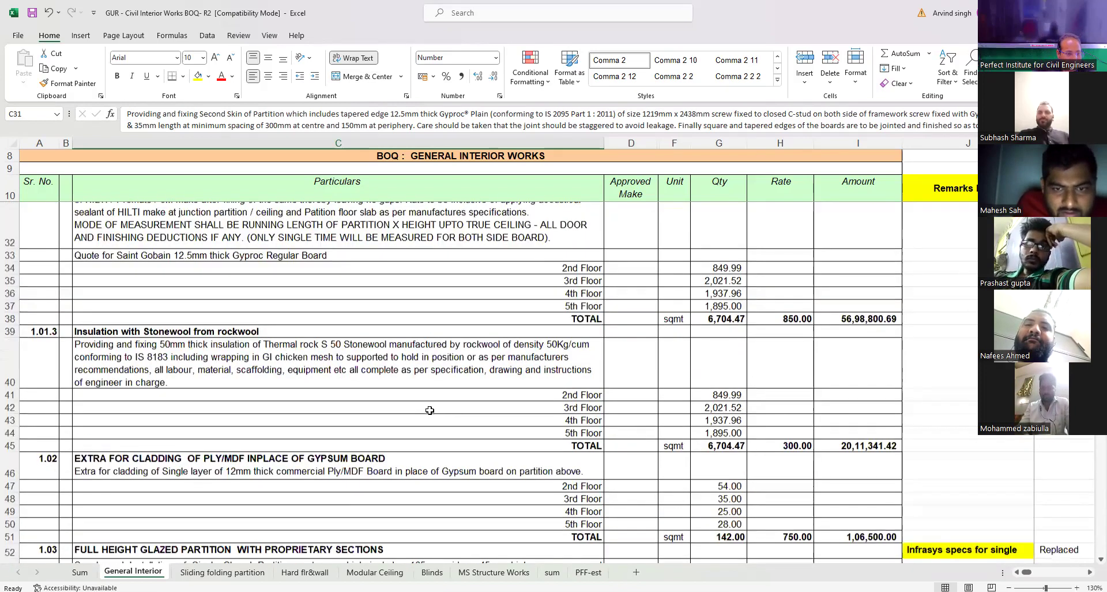
scroll(430, 410, "down", 2)
scroll(298, 361, "up", 1)
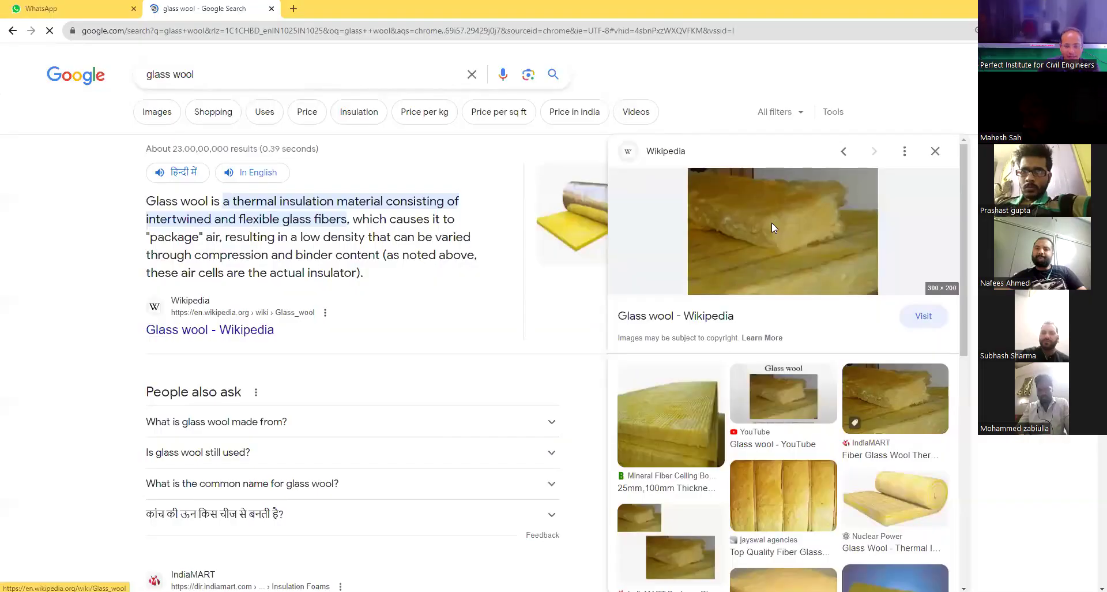
In the browser, open the Wikipedia article on glass wool from its image preview, and return to the Google search results
left_click(771, 223)
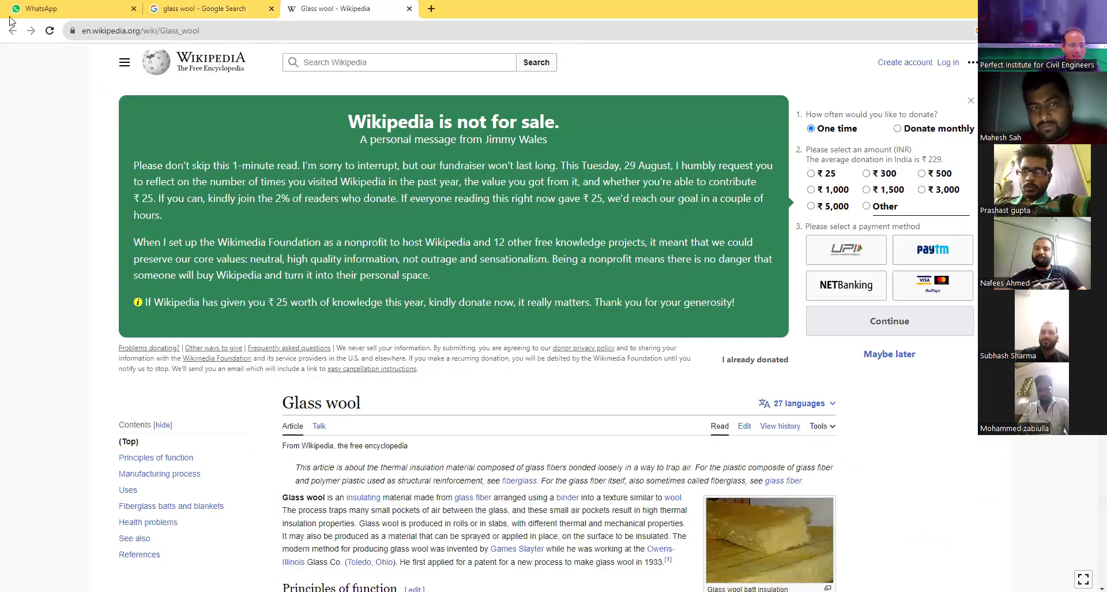
left_click(171, 13)
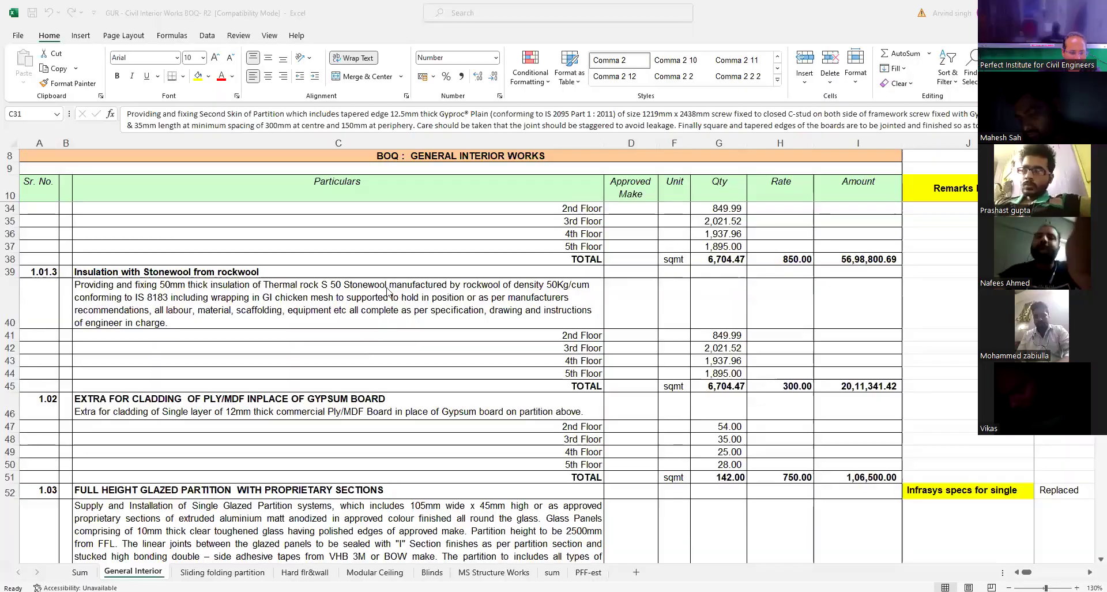
Review the ply/MDF cladding item 1.02 and glazed partition item 1.03 in Excel, checking the Cabin Room-13 partitions in the AutoCAD layout plan
scroll(364, 346, "down", 1)
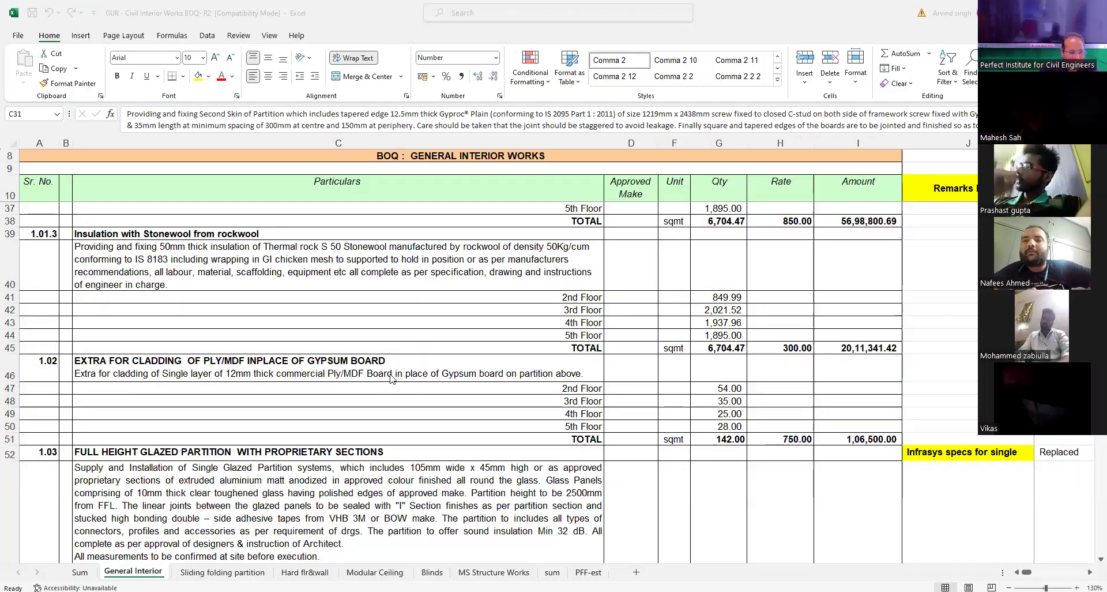
scroll(256, 358, "down", 2)
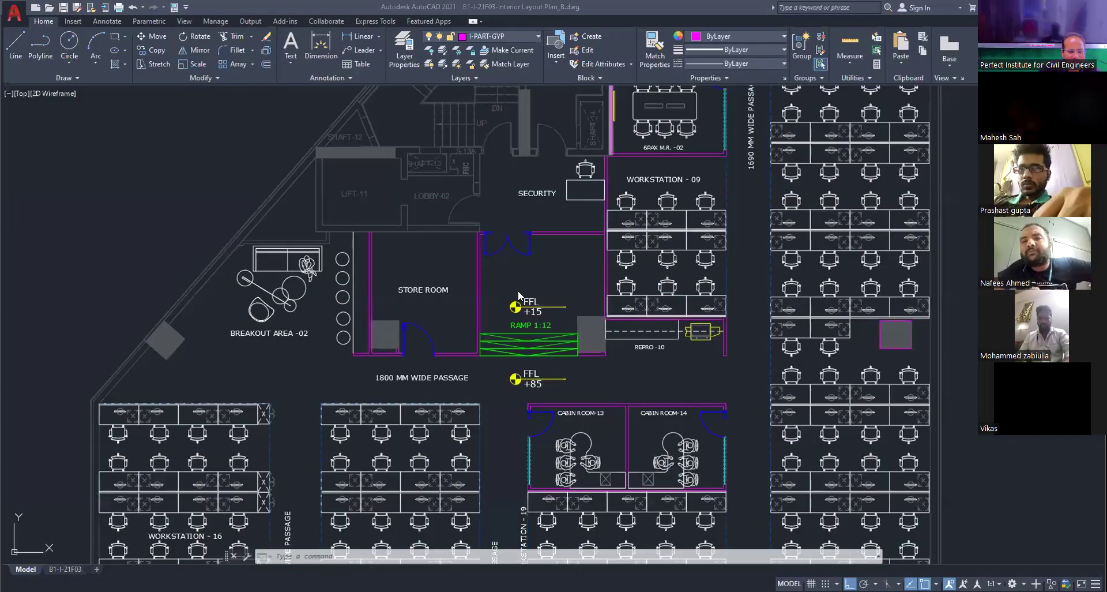
left_click_drag(459, 432, 444, 365)
scroll(512, 383, "up", 4)
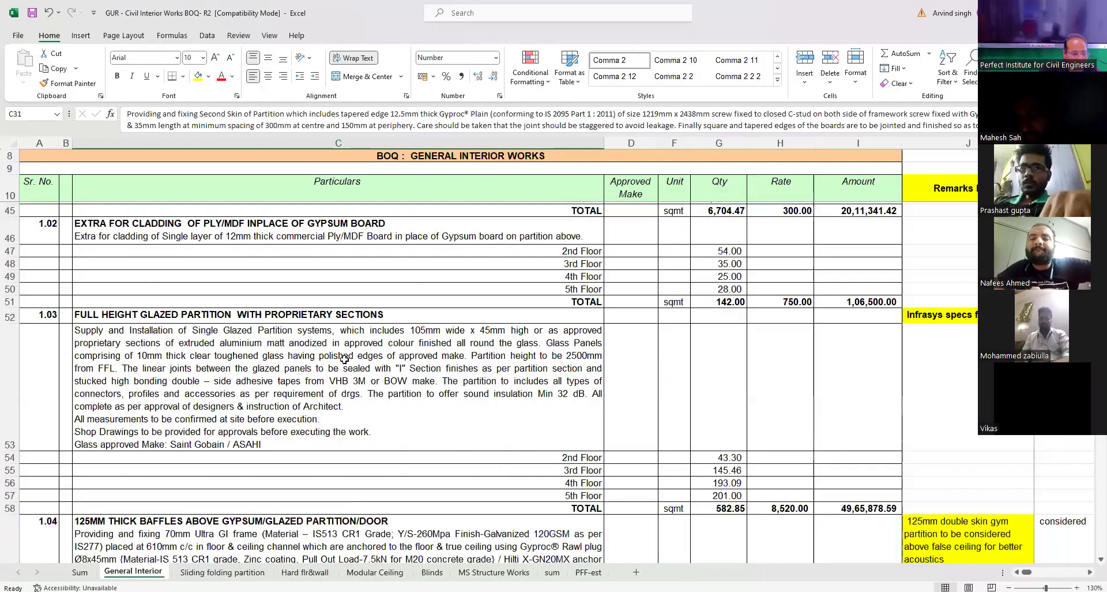
scroll(344, 359, "down", 4)
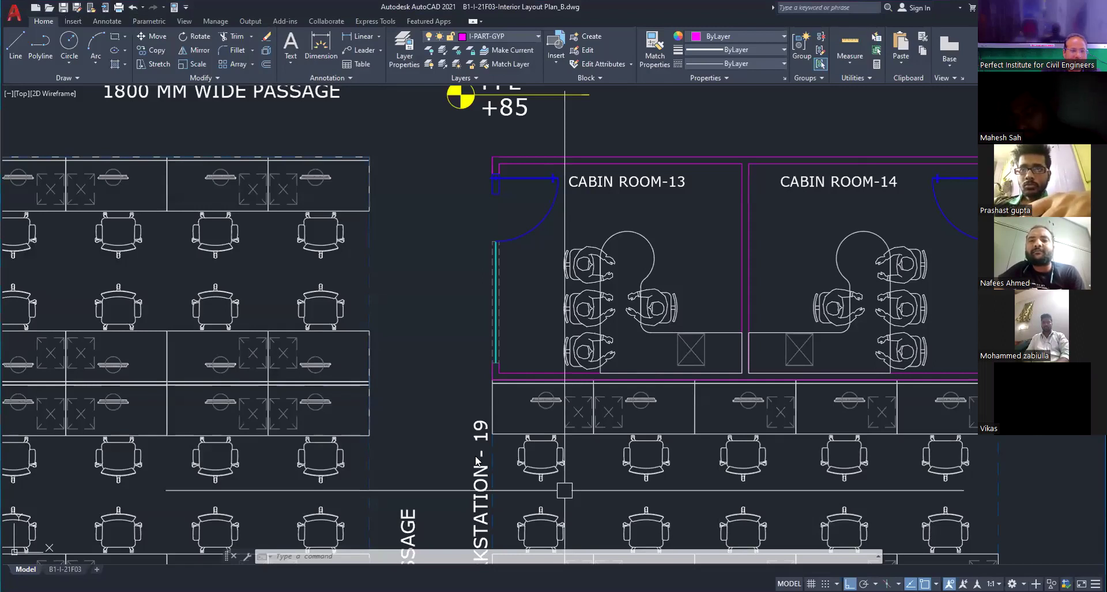
scroll(281, 440, "down", 8)
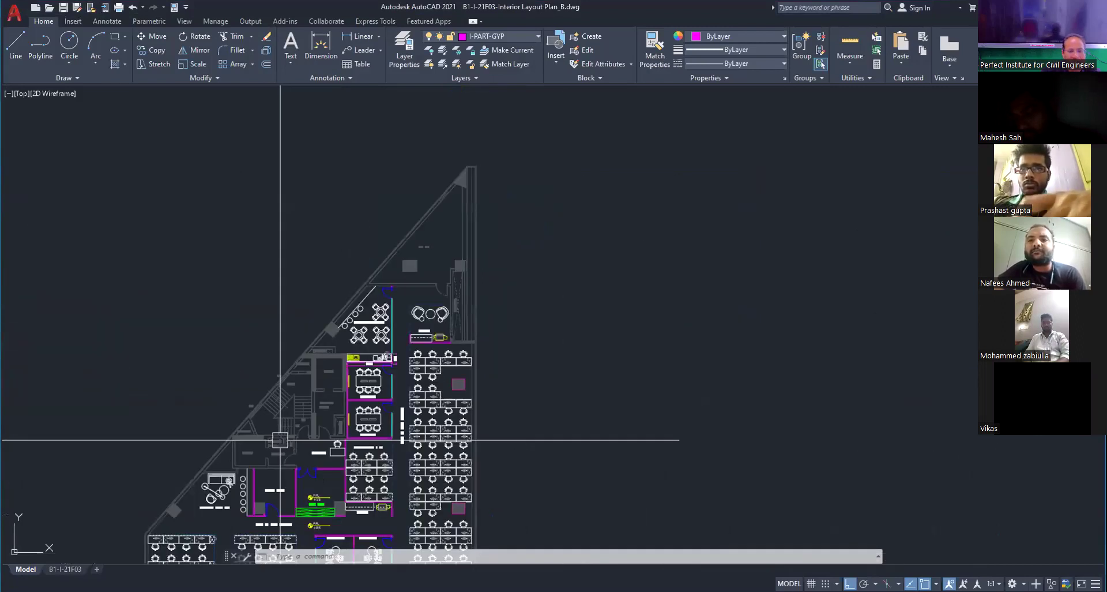
scroll(280, 440, "up", 5)
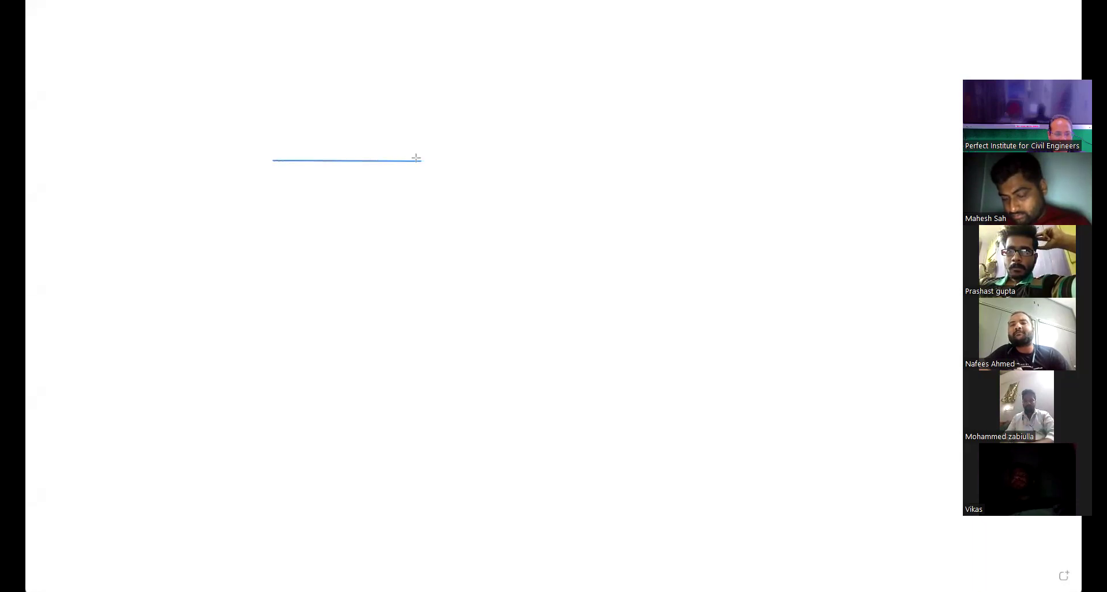
On the whiteboard, draw a vertical line down from the horizontal line's right end and add straight strokes beneath the horizontal line
left_click_drag(417, 158, 415, 269)
left_click_drag(330, 214, 296, 198)
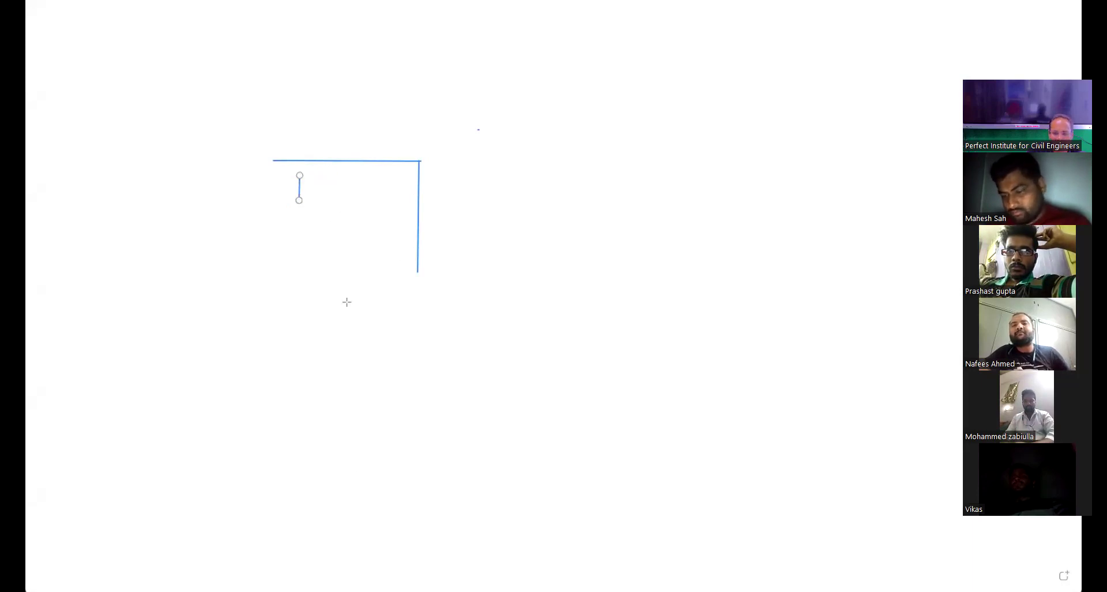
left_click_drag(329, 185, 323, 384)
left_click_drag(324, 432, 329, 460)
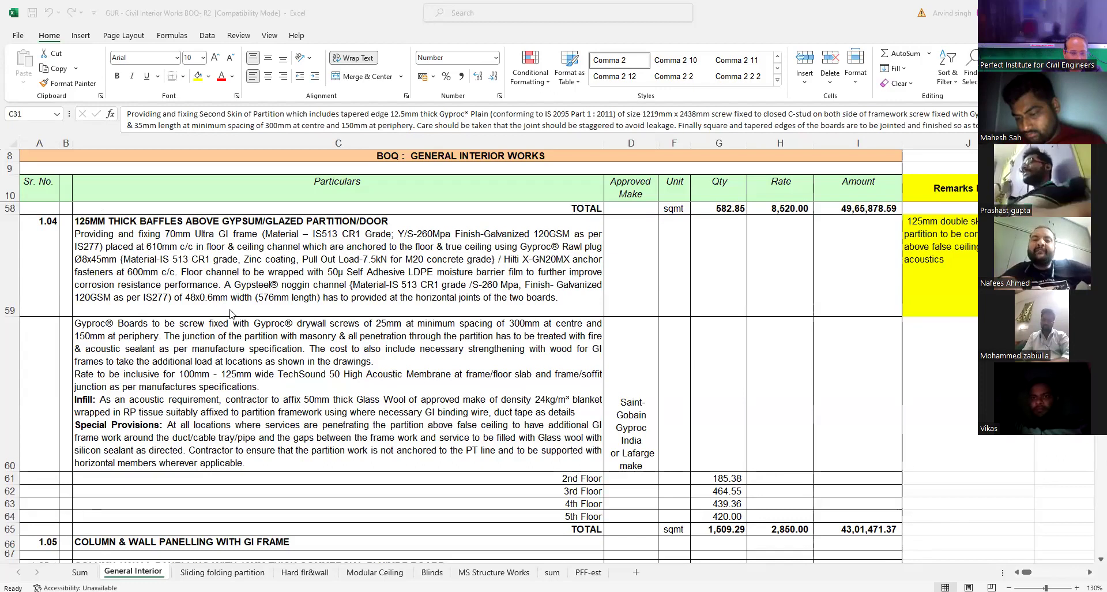
In the Excel BOQ, review baffles item 1.04, column and wall panelling items 1.05.1 and 1.05.2, and gypsum board boxing item 1.06
scroll(231, 313, "down", 1)
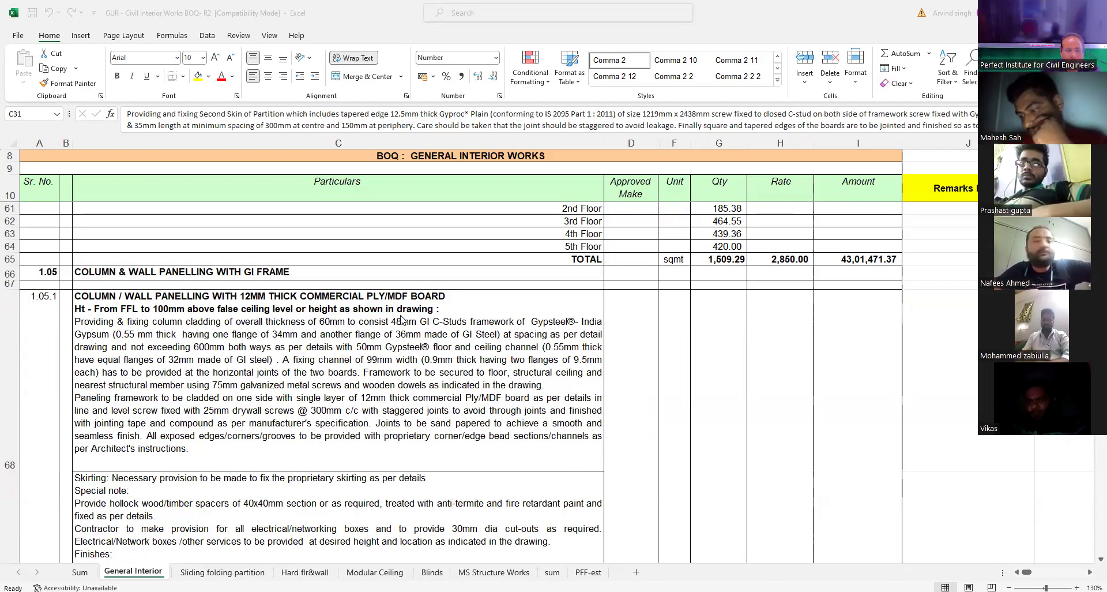
scroll(415, 306, "down", 1)
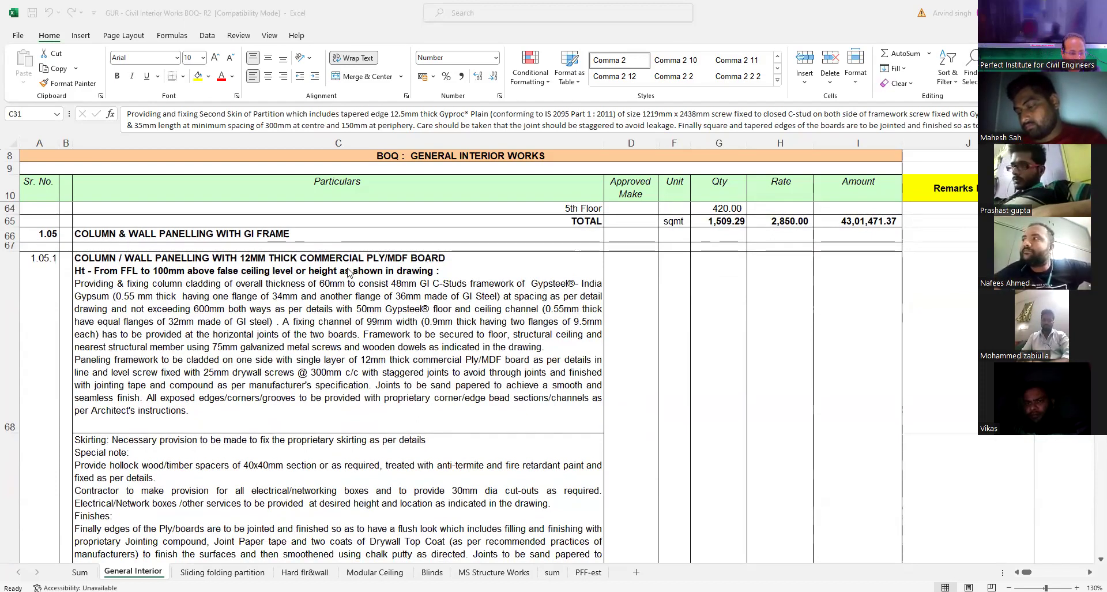
scroll(349, 272, "down", 3)
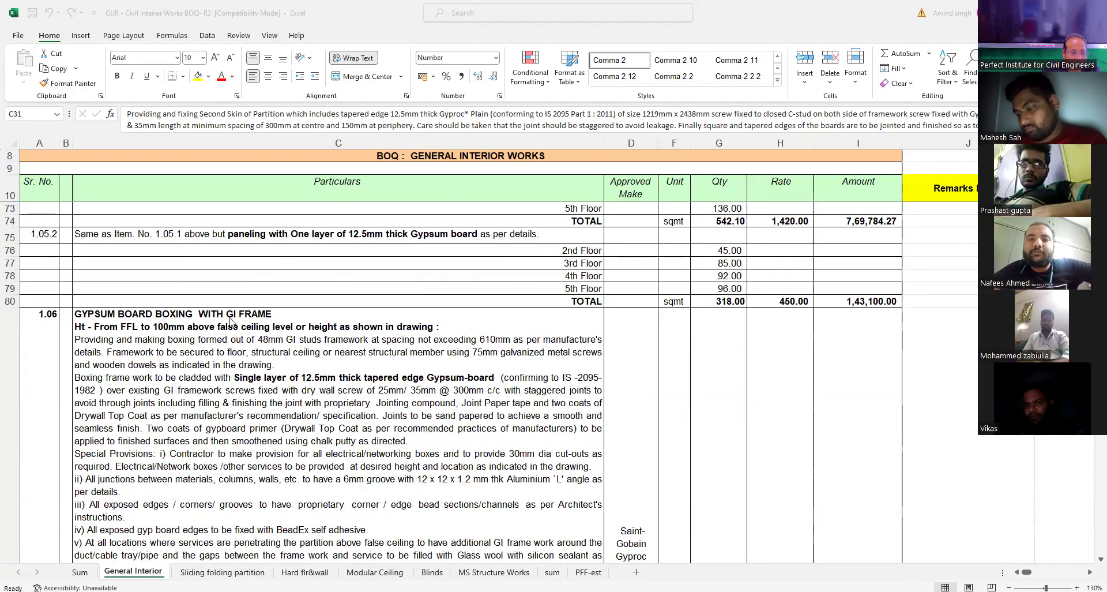
scroll(280, 320, "down", 1)
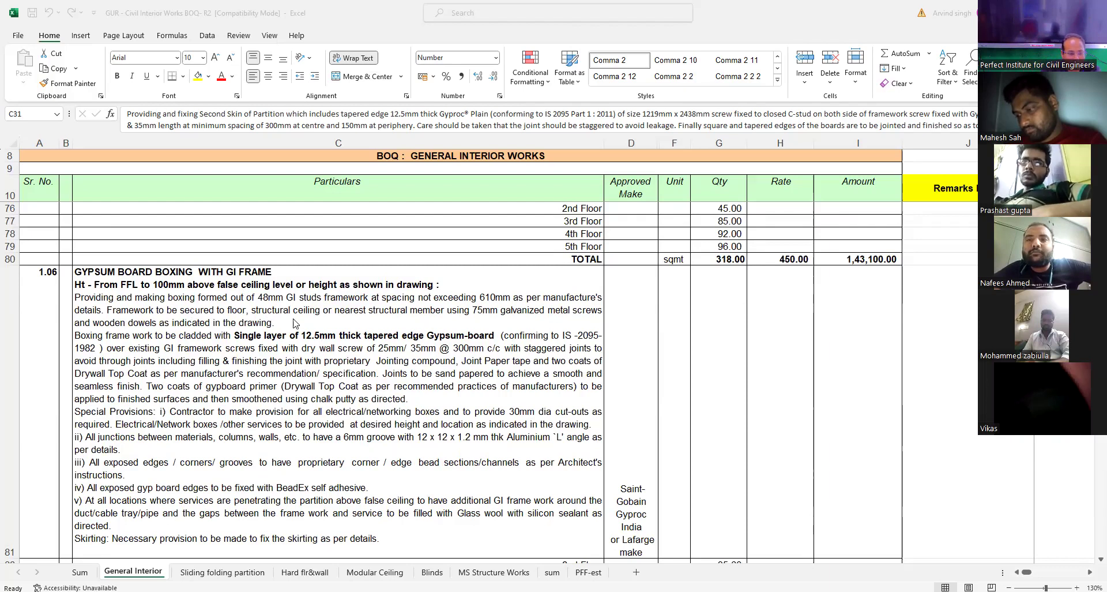
scroll(485, 367, "down", 1)
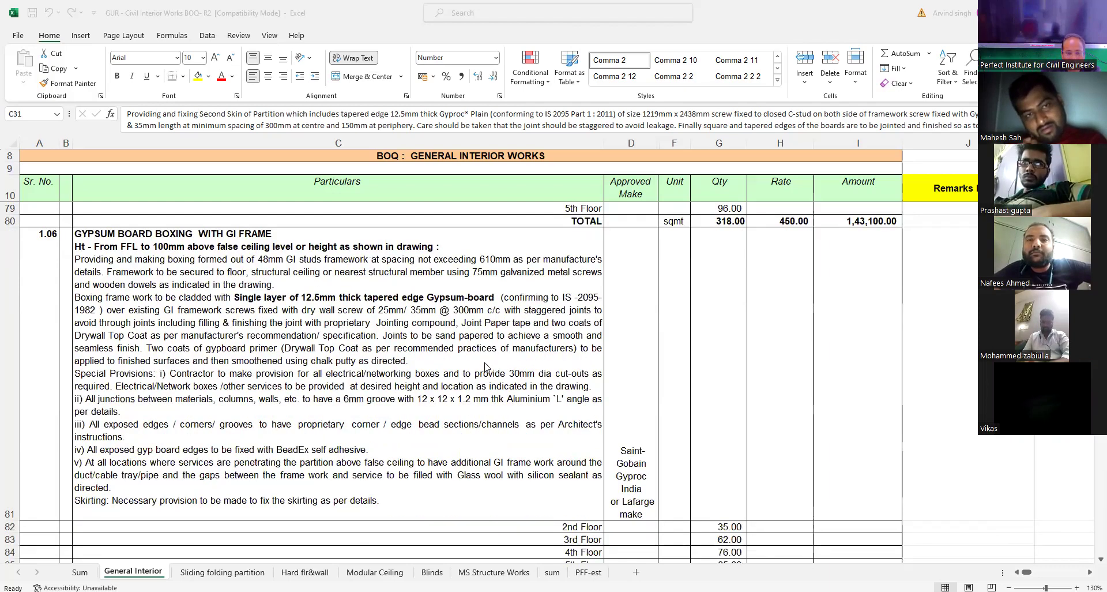